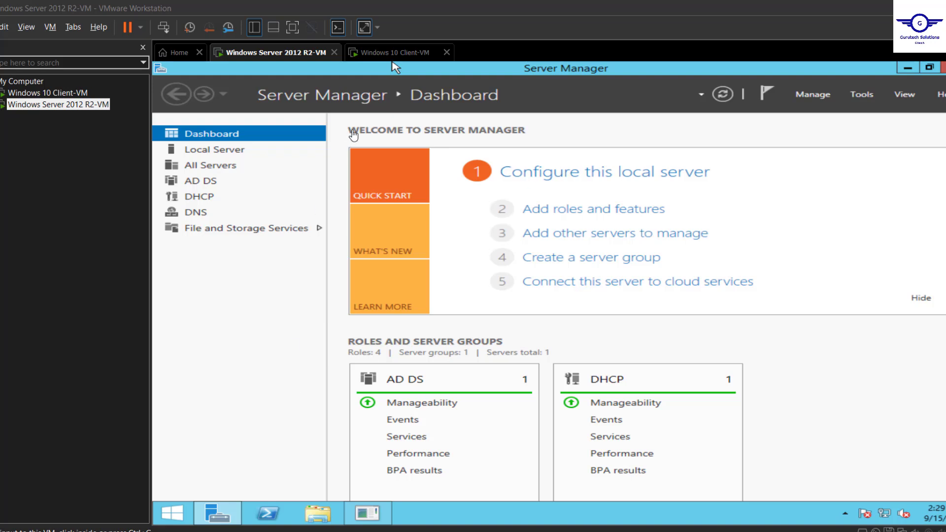
Switch to the Windows 10 Client-VM tab to show the client desktop.
{"action": "left_click", "coordinate": [401, 54]}
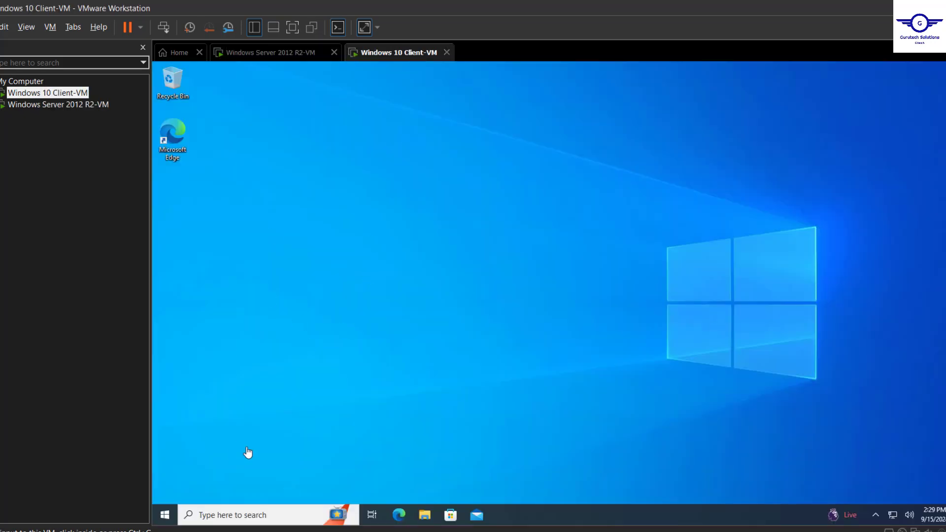
Check the client's Start menu, then return to the Windows Server 2012 R2-VM.
{"action": "left_click", "coordinate": [162, 515]}
{"action": "mouse_move", "coordinate": [169, 391]}
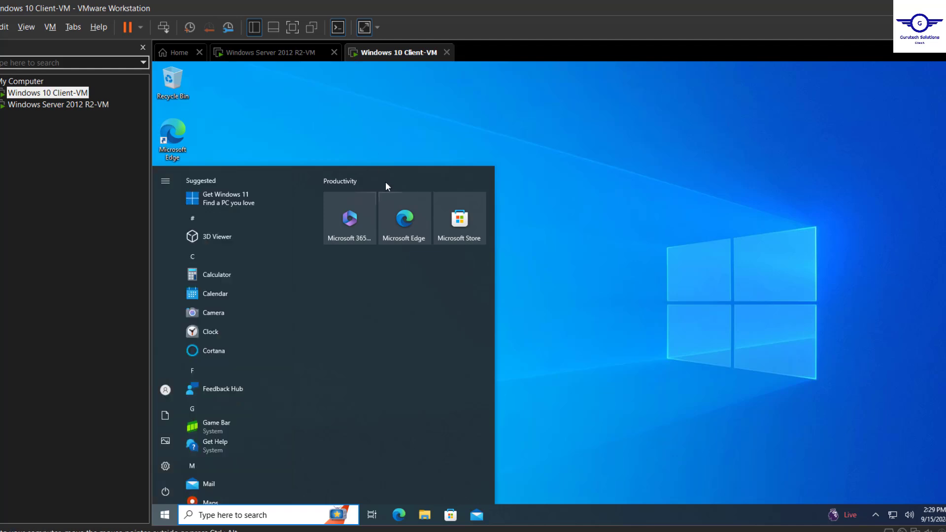
{"action": "left_click", "coordinate": [277, 53]}
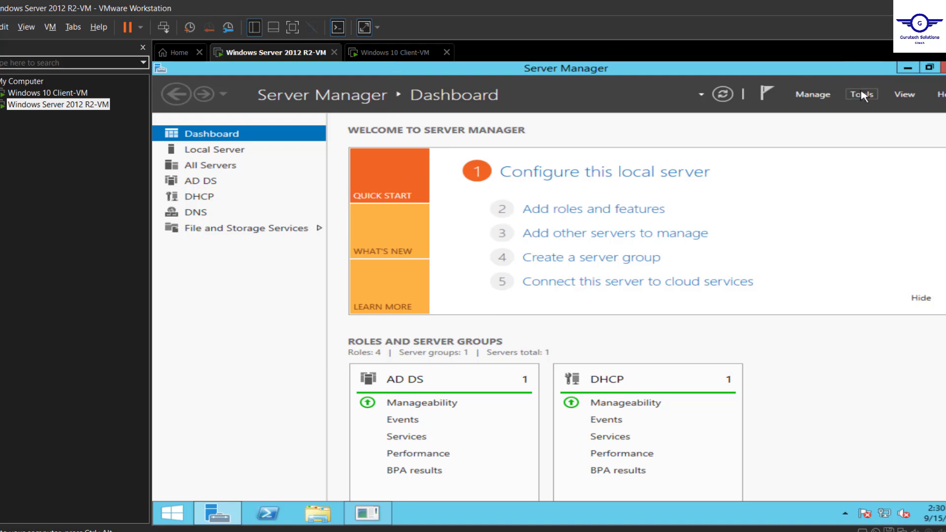
Launch Active Directory Users and Computers from Server Manager's Tools menu.
{"action": "left_click", "coordinate": [861, 94]}
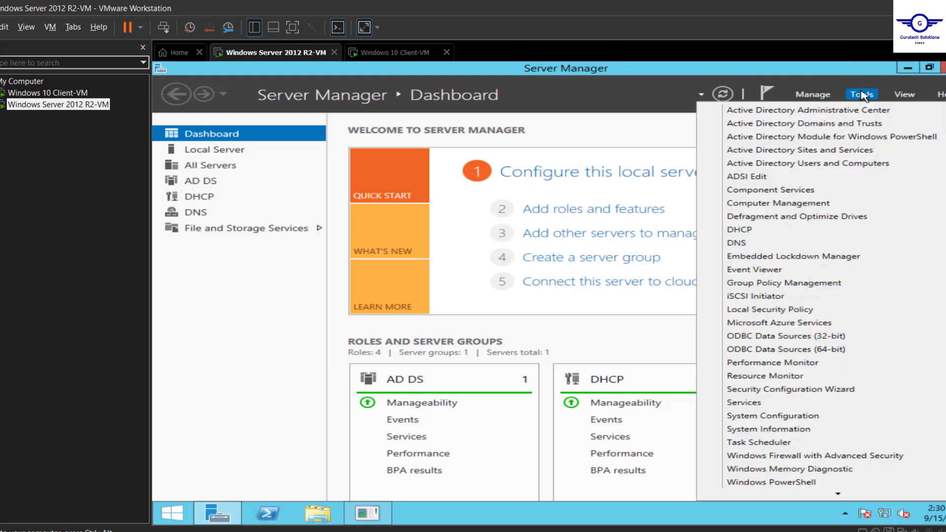
{"action": "left_click", "coordinate": [767, 167]}
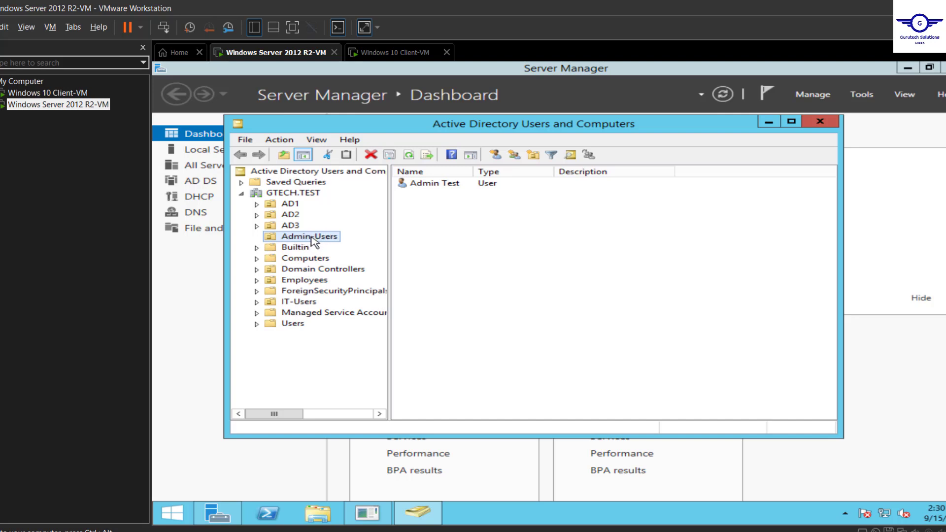
Lock the Windows 10 client session from the Start menu's account options.
{"action": "left_click", "coordinate": [389, 52]}
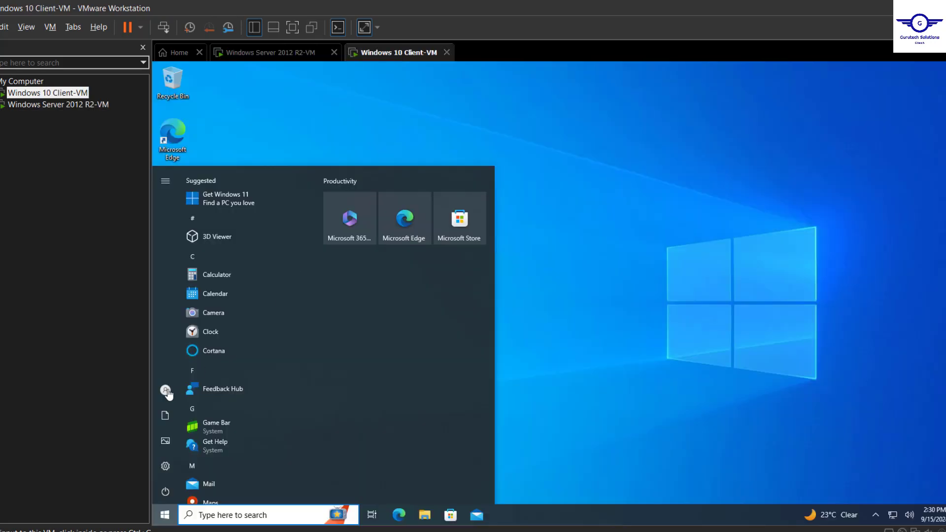
{"action": "left_click", "coordinate": [167, 390]}
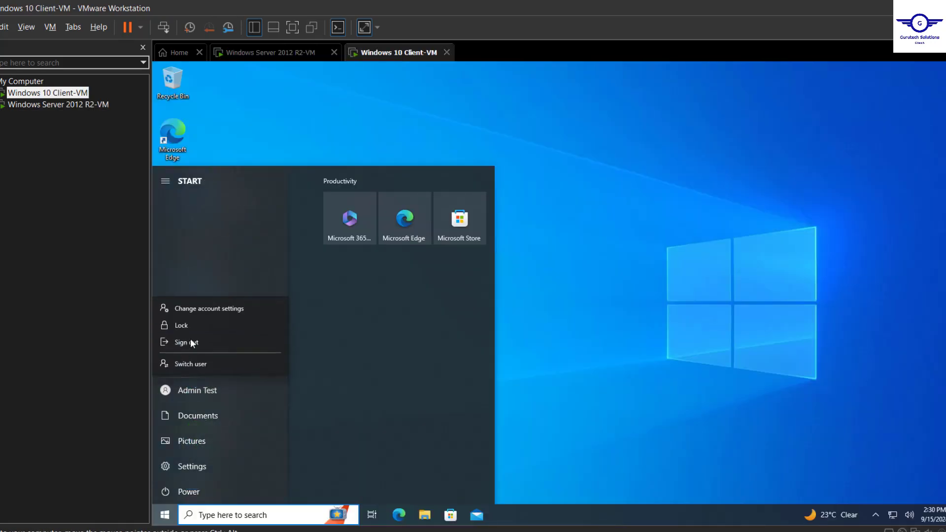
{"action": "left_click", "coordinate": [196, 327]}
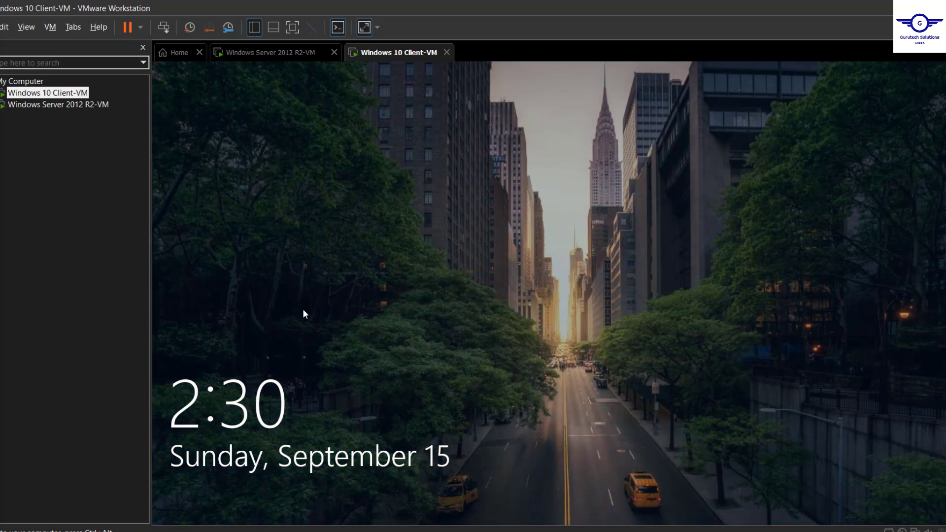
Sign back in as Admin Test with its password and close the Start menu.
{"action": "left_click", "coordinate": [410, 299]}
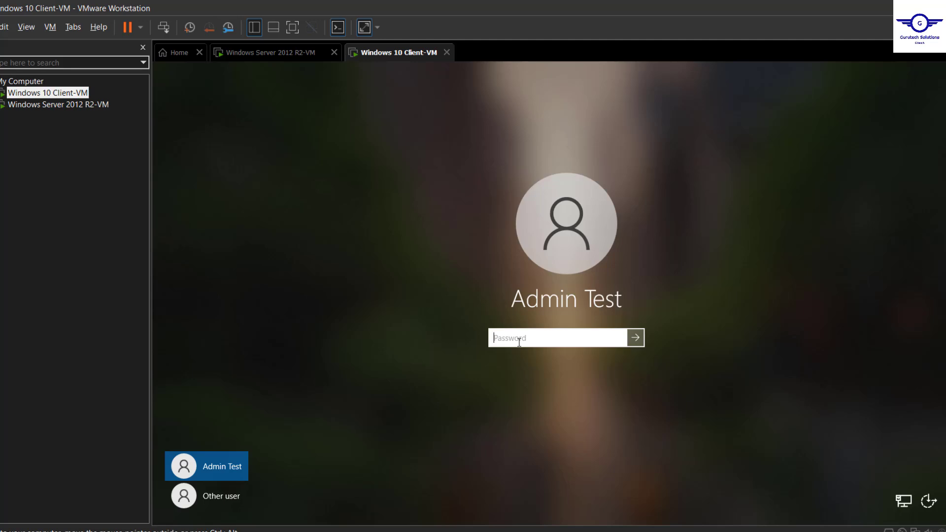
{"action": "type", "text": "P@ssw0rd@1234"}
{"action": "key", "text": "Return"}
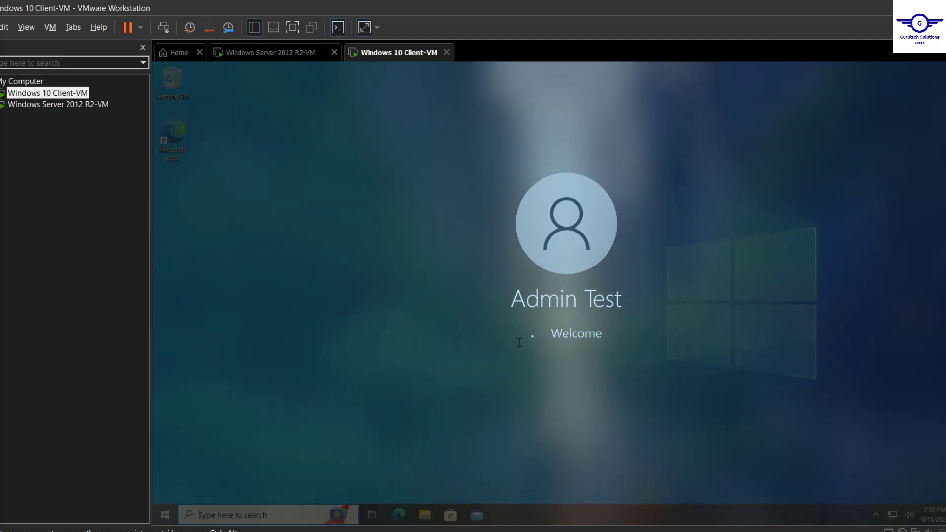
{"action": "key", "text": "super"}
{"action": "left_click", "coordinate": [599, 211]}
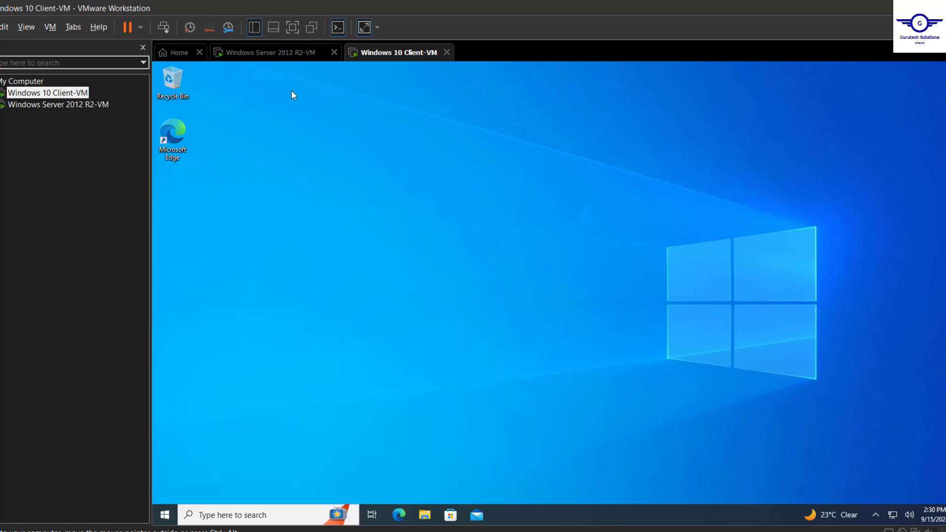
On the server, disable the Admin Test account and confirm the message.
{"action": "left_click", "coordinate": [279, 54]}
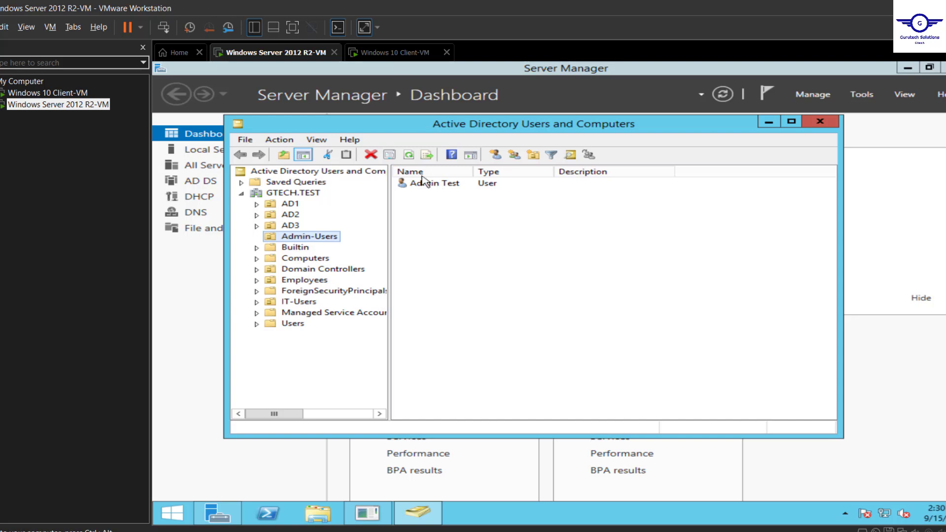
{"action": "right_click", "coordinate": [443, 186]}
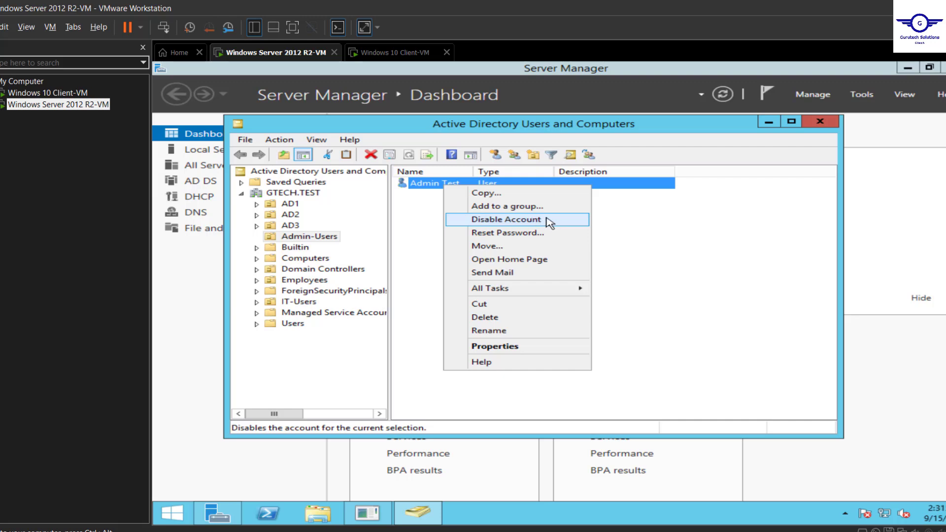
{"action": "left_click", "coordinate": [548, 223]}
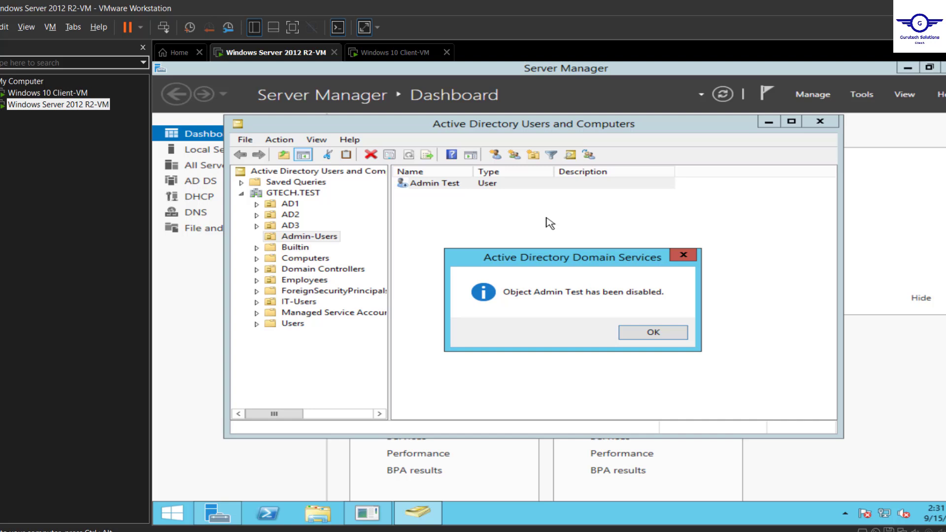
{"action": "left_click", "coordinate": [658, 334]}
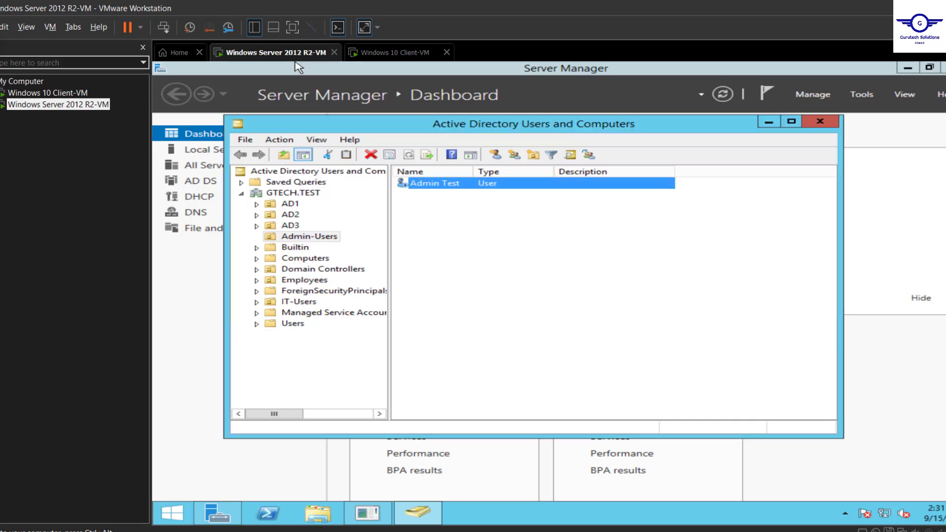
On the Windows 10 client, choose Sign out from the Admin Test account options.
{"action": "left_click", "coordinate": [393, 54]}
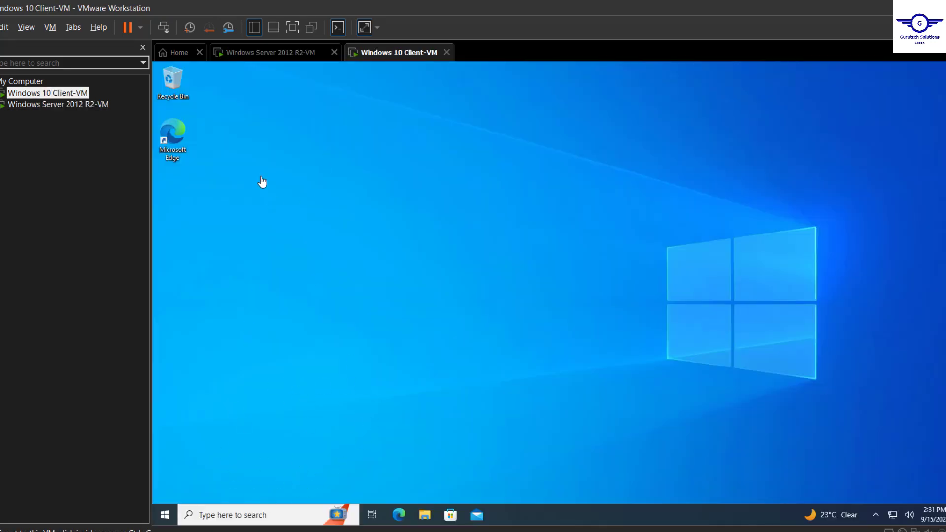
{"action": "left_click", "coordinate": [286, 57]}
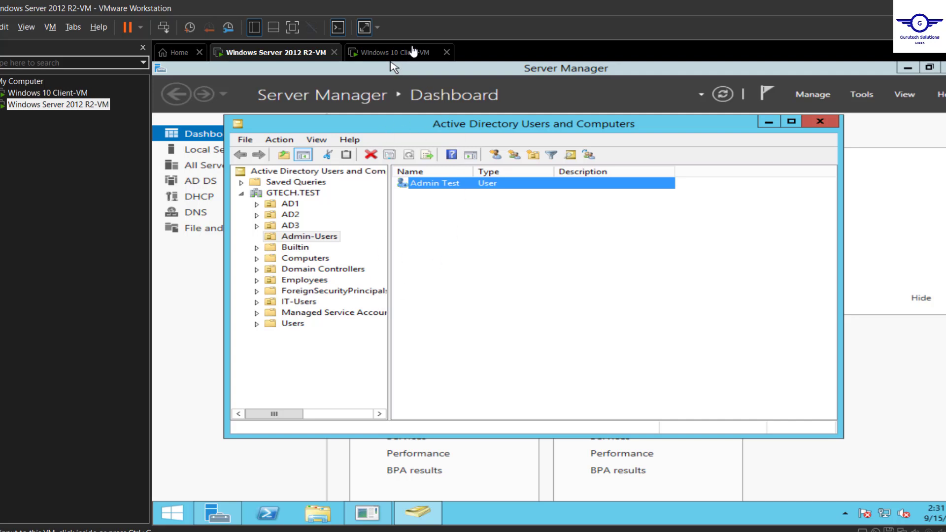
{"action": "left_click", "coordinate": [404, 52]}
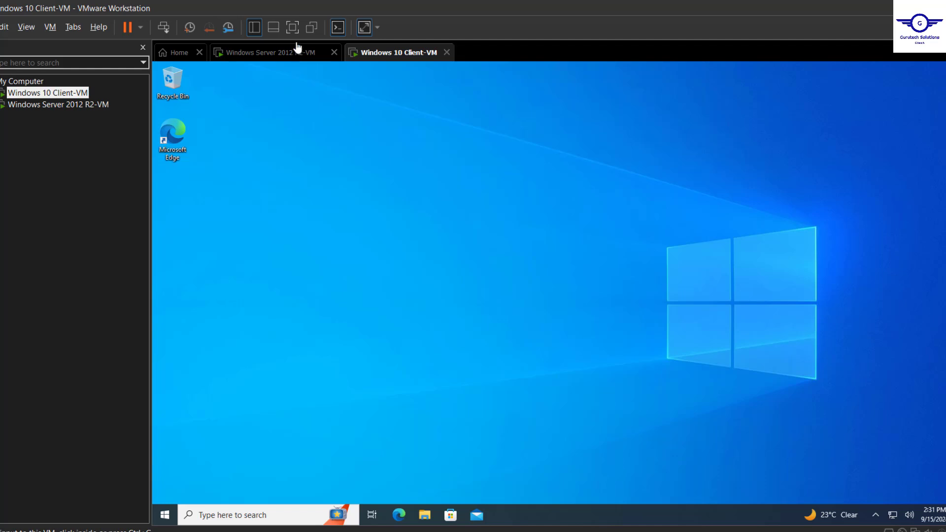
{"action": "left_click", "coordinate": [164, 514]}
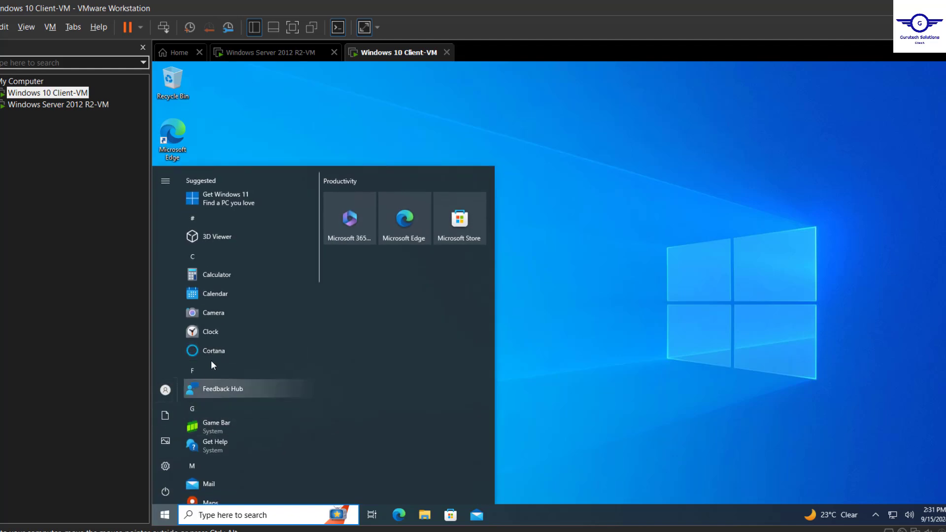
{"action": "mouse_move", "coordinate": [170, 398]}
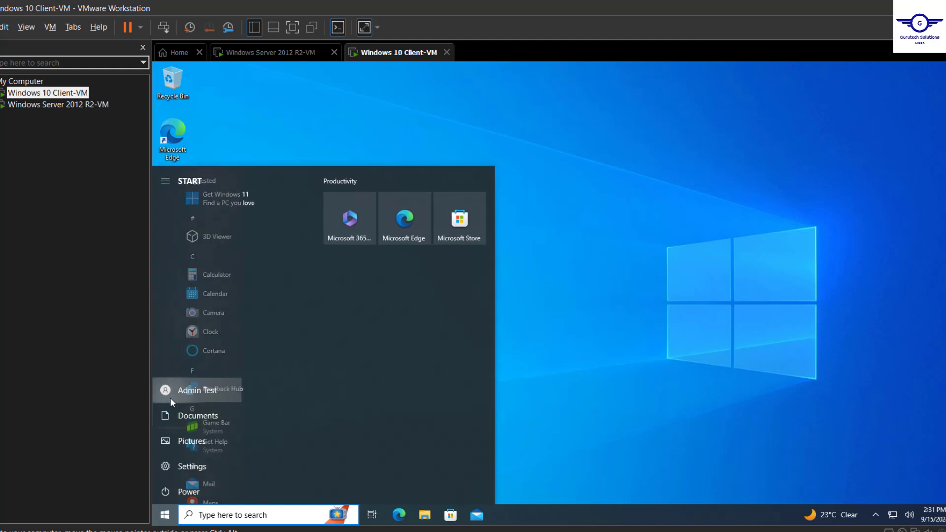
{"action": "left_click", "coordinate": [208, 391]}
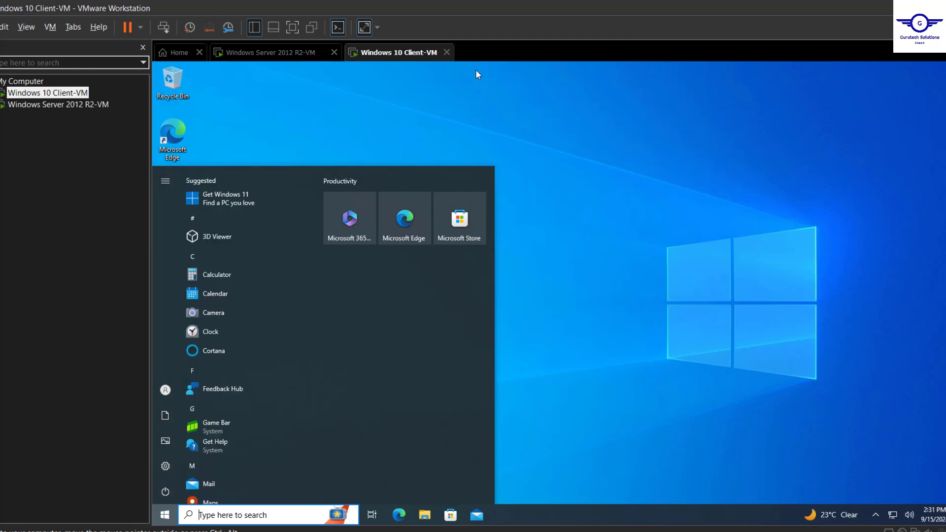
{"action": "mouse_move", "coordinate": [165, 394]}
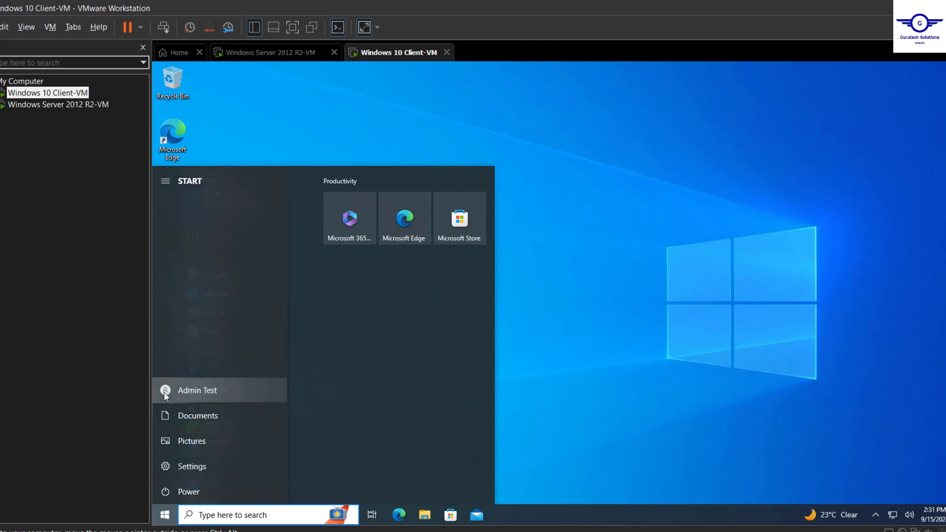
{"action": "left_click", "coordinate": [209, 390]}
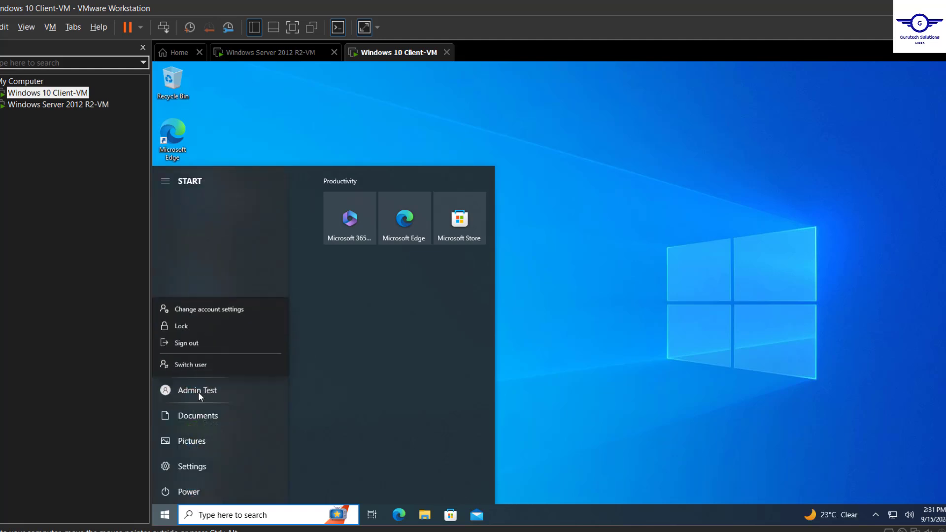
{"action": "left_click", "coordinate": [188, 343]}
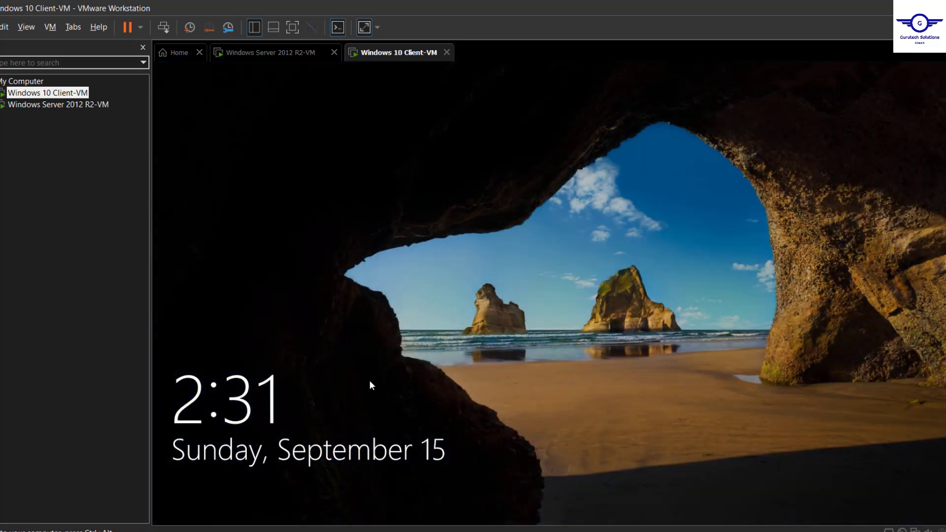
Sign in as Other user 'testadmin', getting the account-disabled message.
{"action": "left_click", "coordinate": [370, 382]}
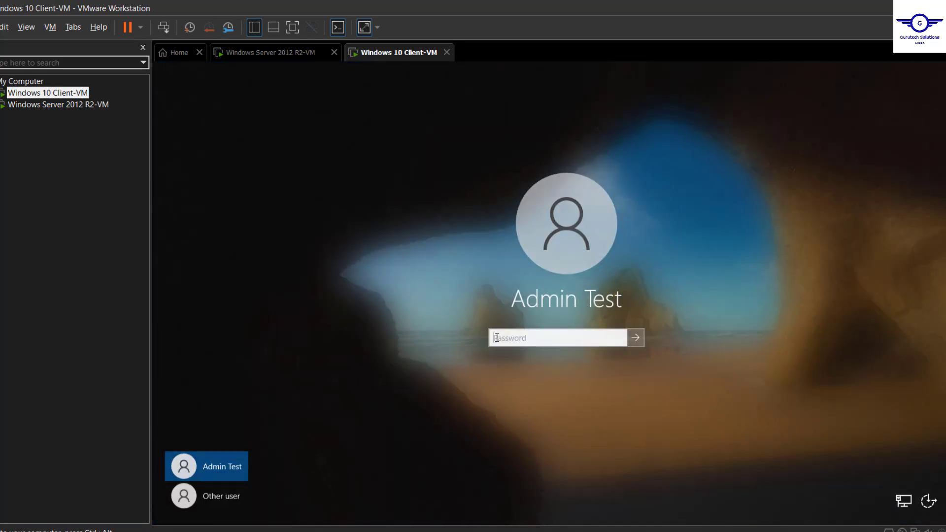
{"action": "left_click", "coordinate": [230, 492]}
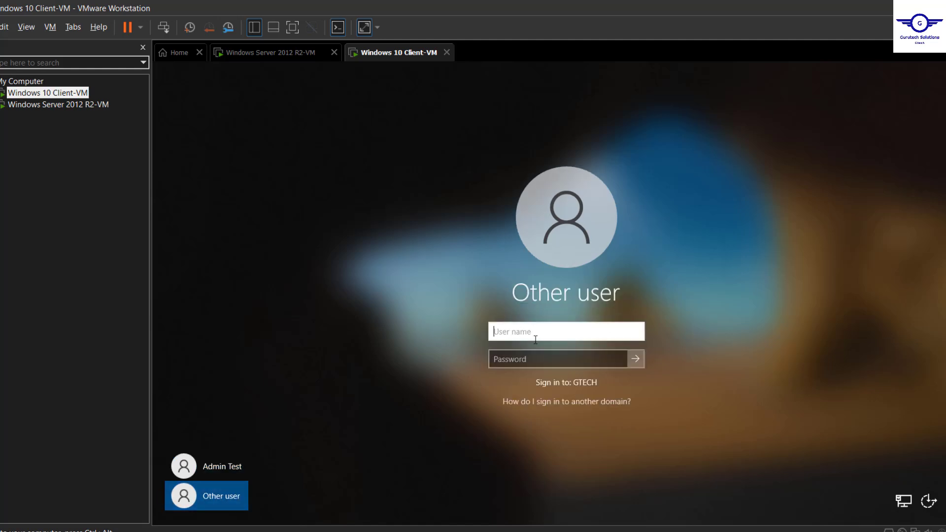
{"action": "type", "text": "testadmin"}
{"action": "key", "text": "Tab"}
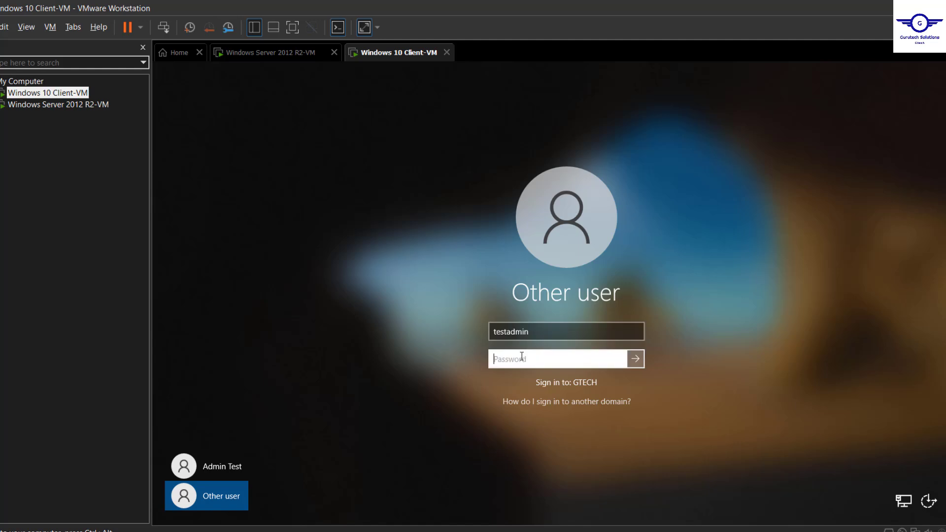
{"action": "type", "text": "••••••••••••"}
{"action": "key", "text": "Return"}
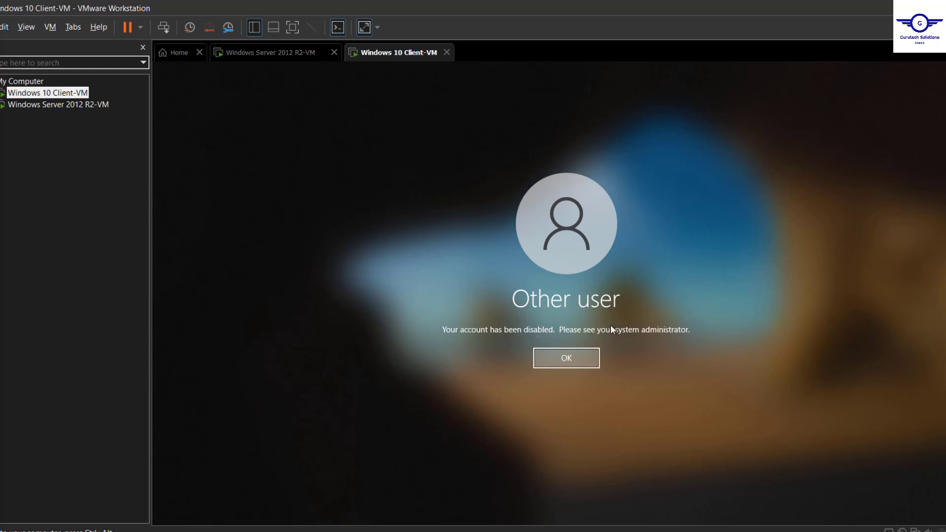
{"action": "key", "text": "Return"}
{"action": "left_click", "coordinate": [275, 66]}
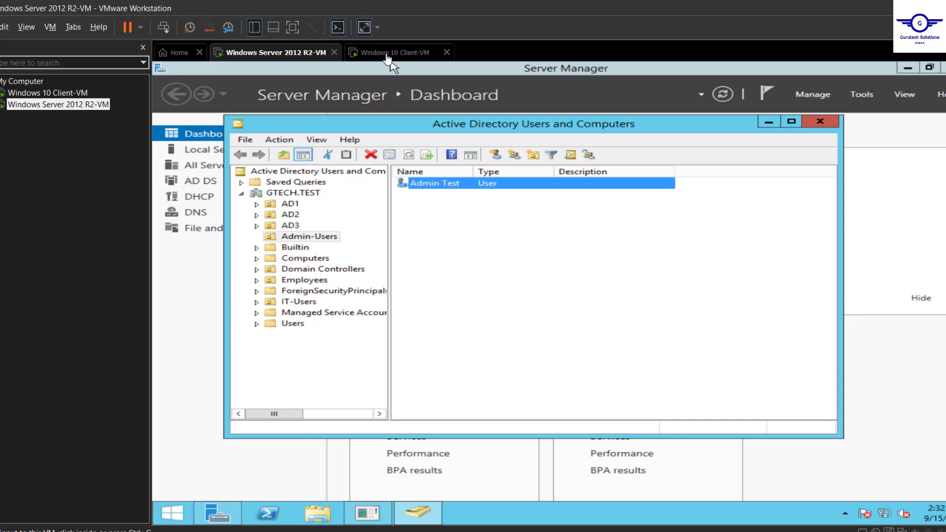
{"action": "left_click", "coordinate": [388, 54]}
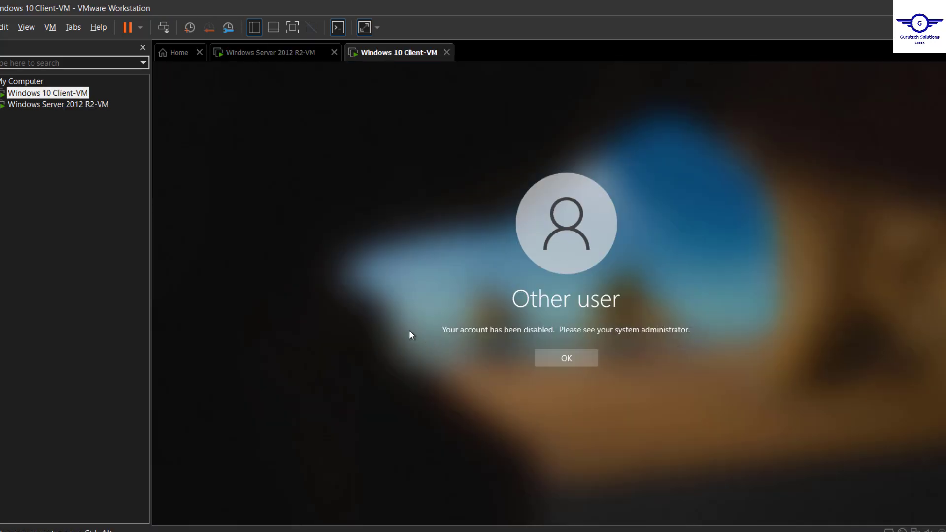